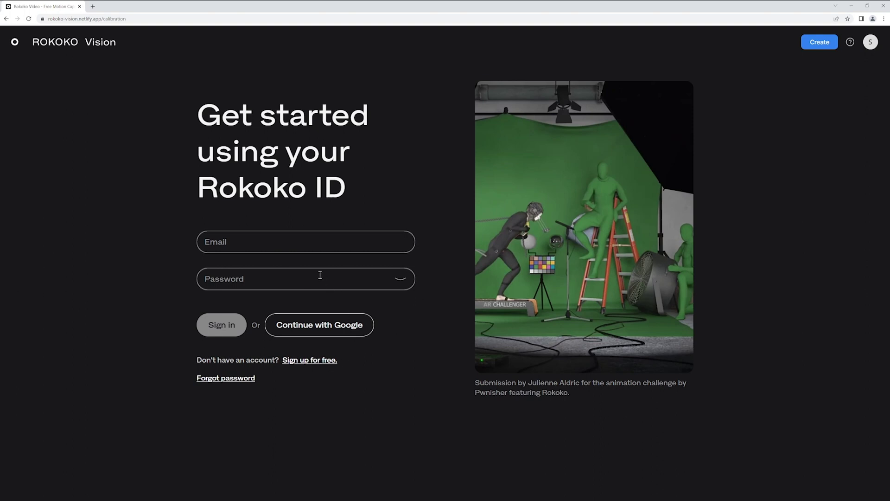
Sign in, start a new animation, and choose Dual camera capture
click(303, 242)
text(sa)
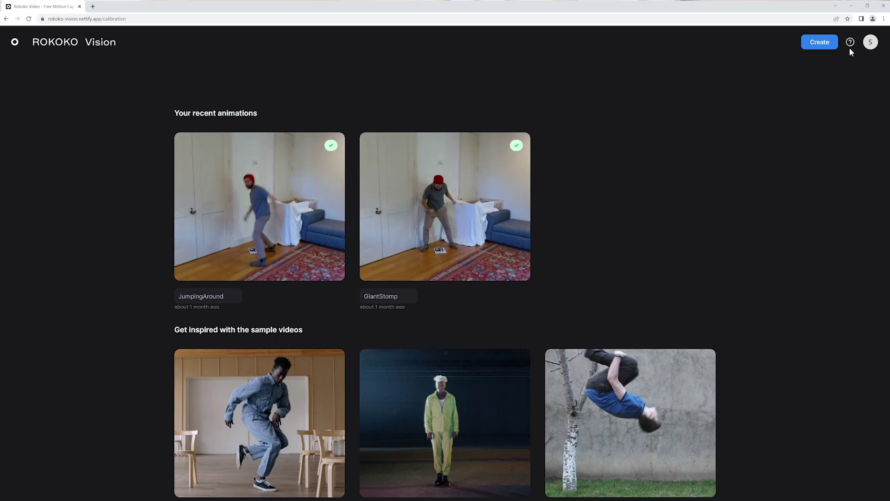
click(821, 42)
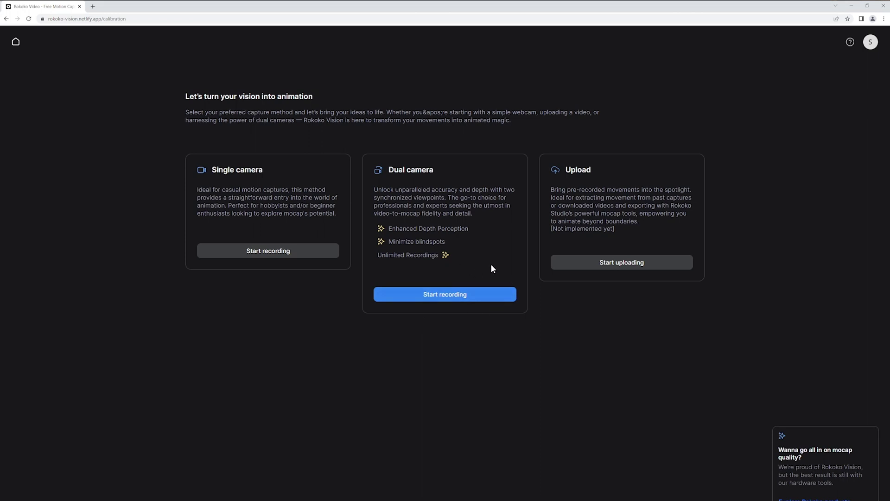
click(459, 293)
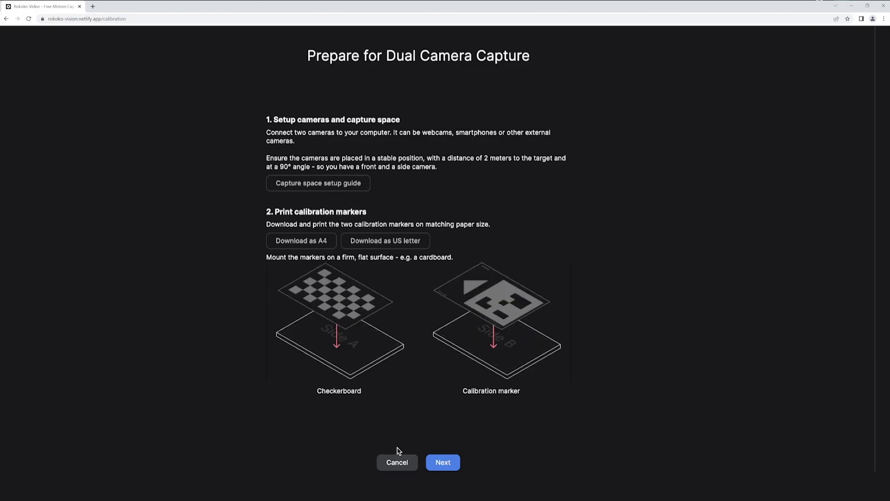
Continue past the dual-camera preparation instructions to joint calibration
click(444, 462)
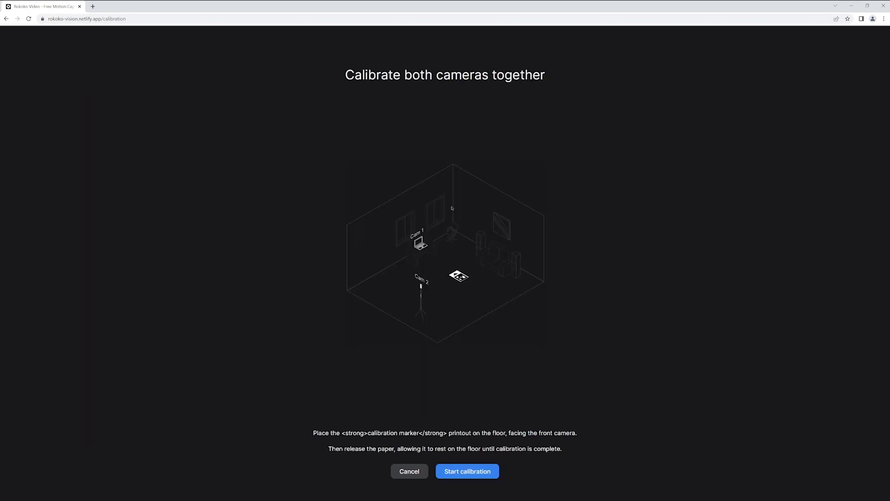
Calibrate both cameras, confirming the placed marker and the detected floor
click(468, 471)
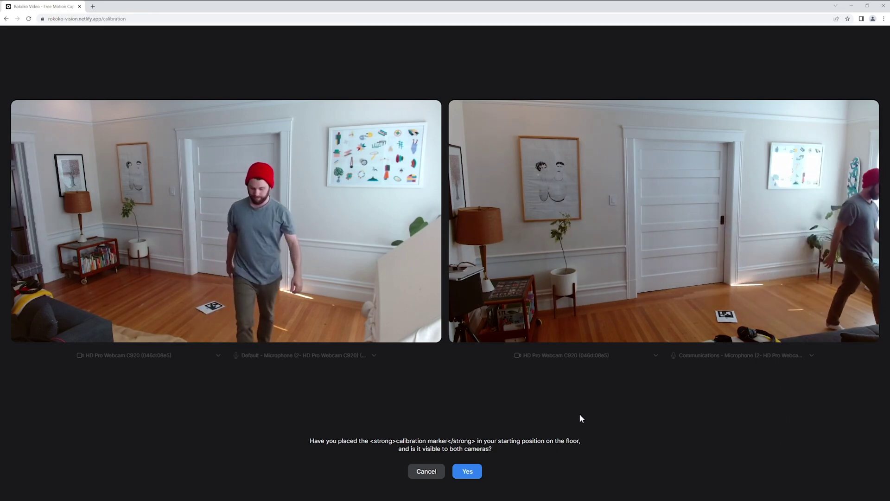
key(Return)
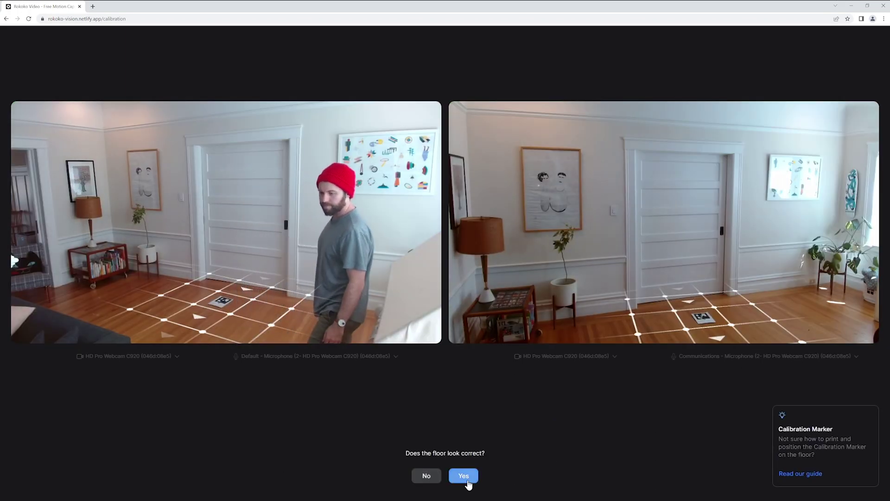
click(465, 476)
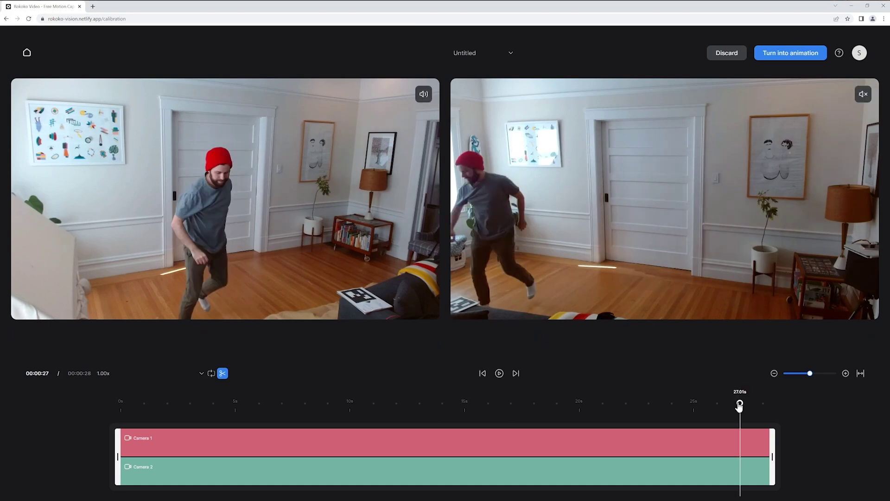
Scrub the dual-camera take's playhead back to about 26.57 seconds
drag(732, 406, 730, 407)
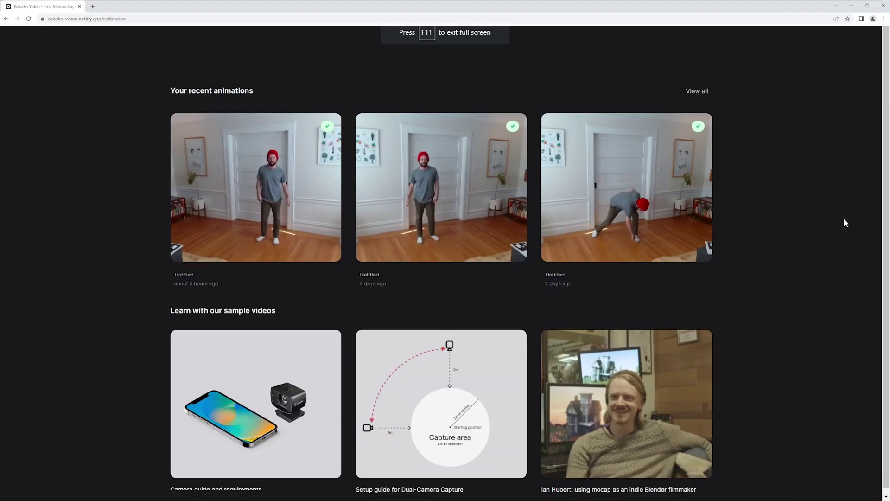
mouse_move(441, 187)
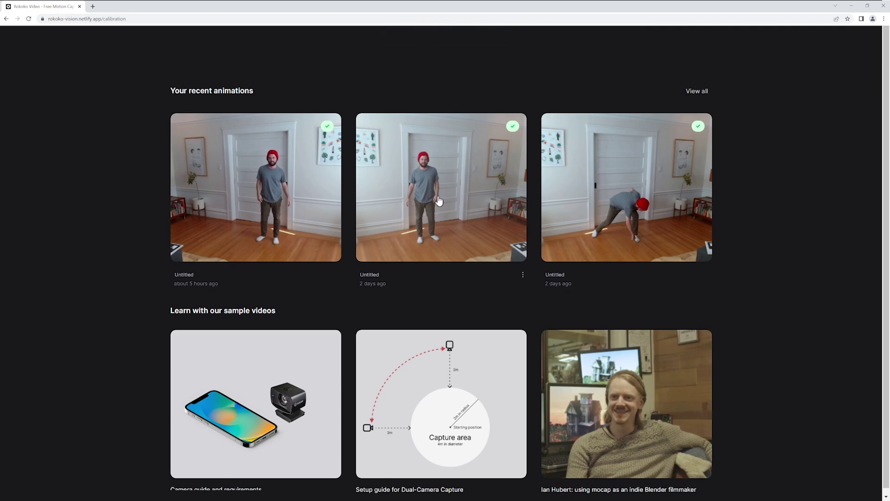
Open the middle Untitled animation from the recent animations
click(438, 201)
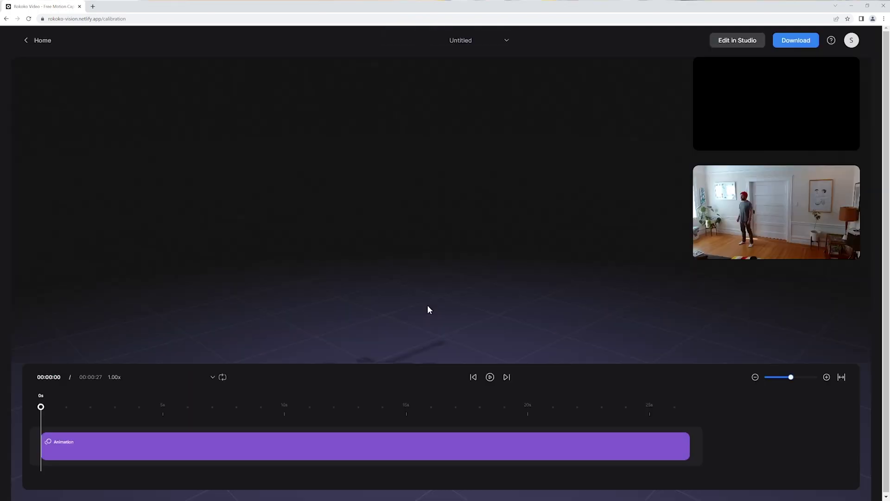